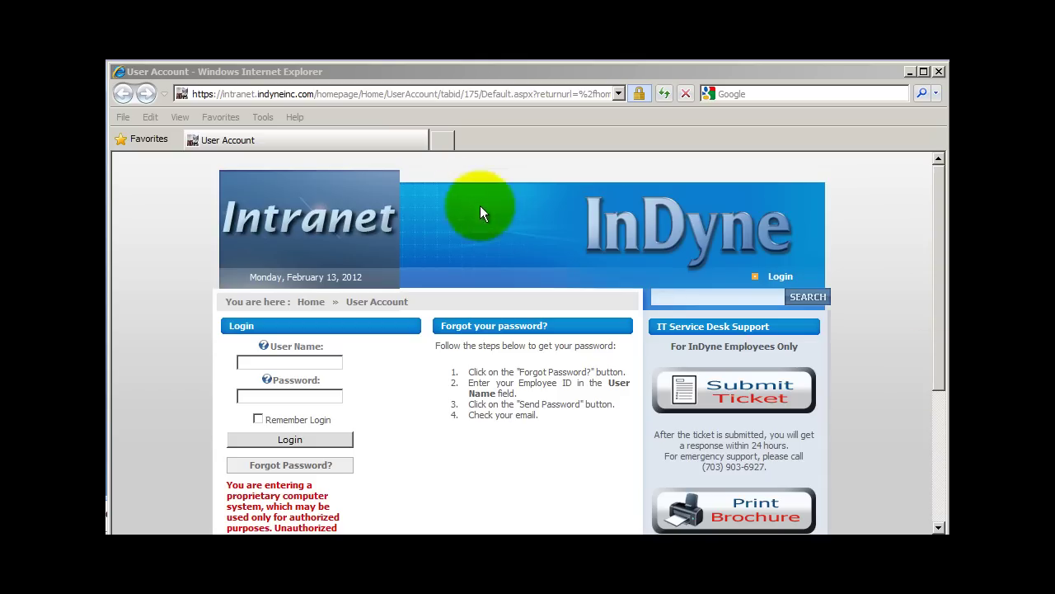
pyautogui.click(441, 92)
pyautogui.write('https://dev.icpconline.com/cacxp/Home.aspx')
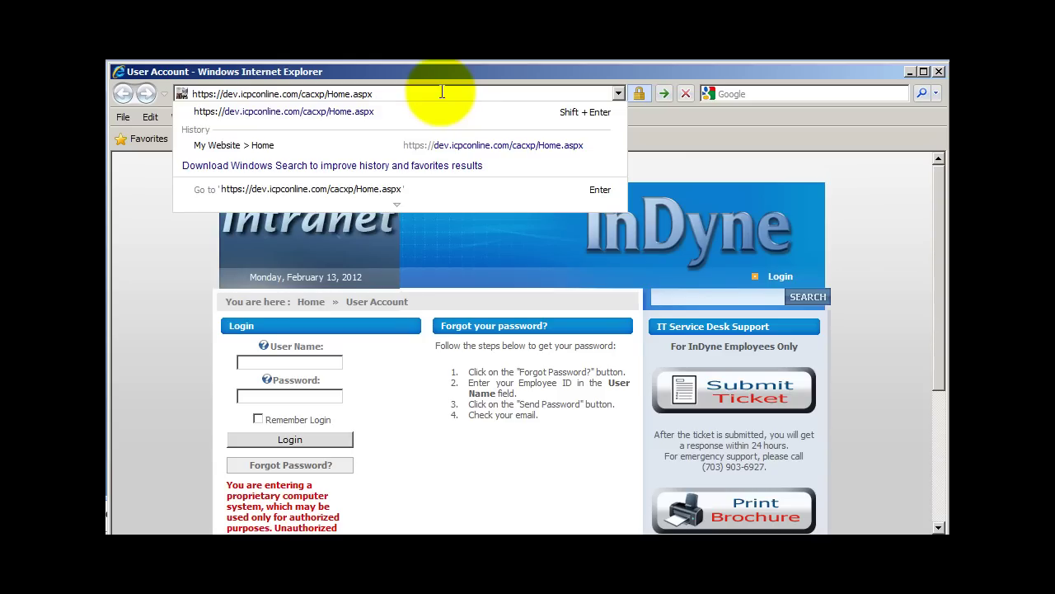
pyautogui.press('Return')
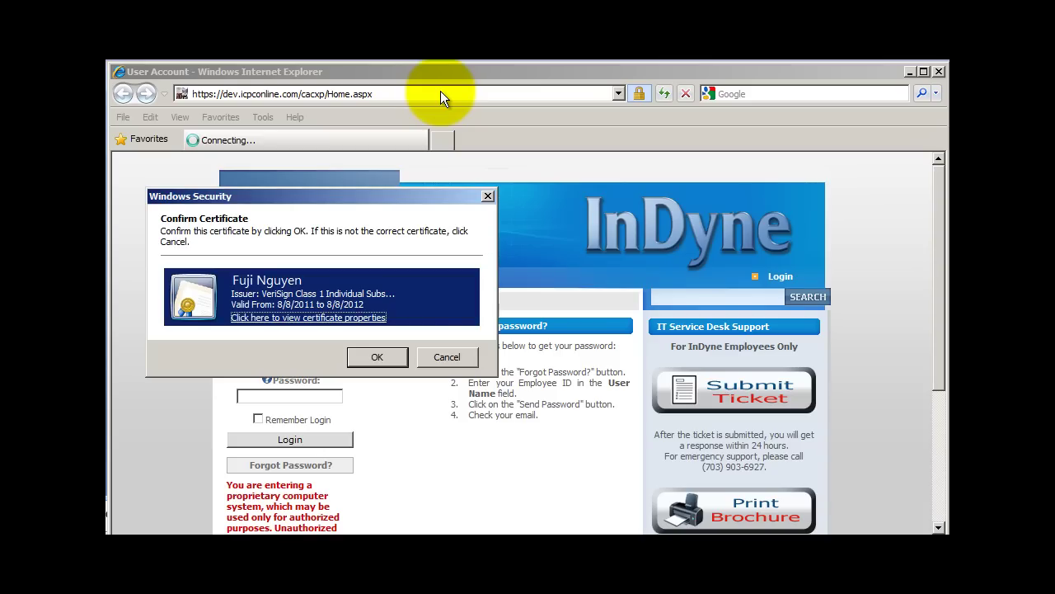
pyautogui.click(377, 357)
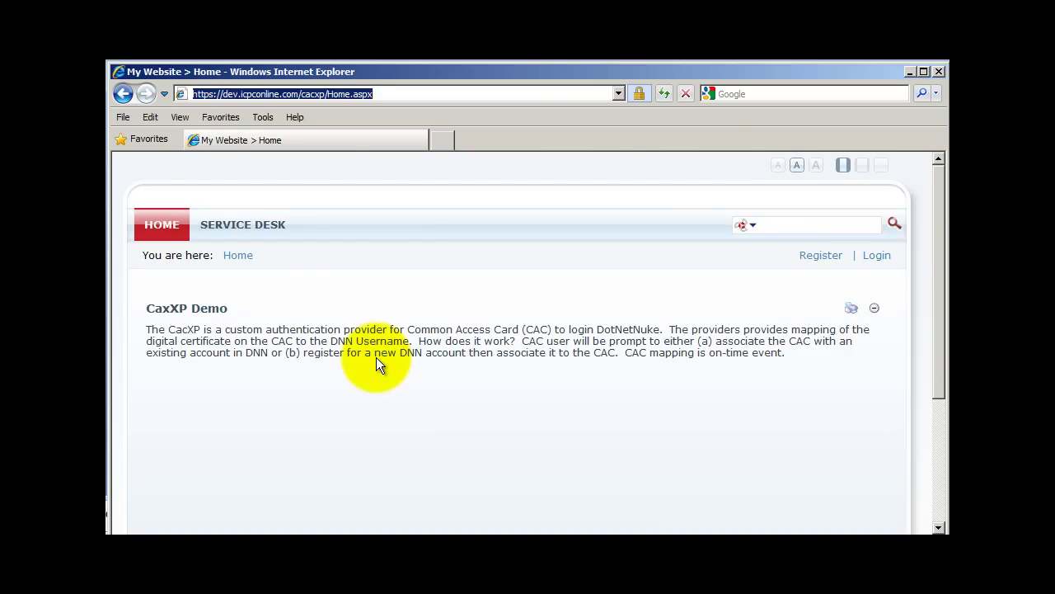
# - Open the User Log In page in CAC mode to show the card's VeriSign certificate
pyautogui.click(877, 257)
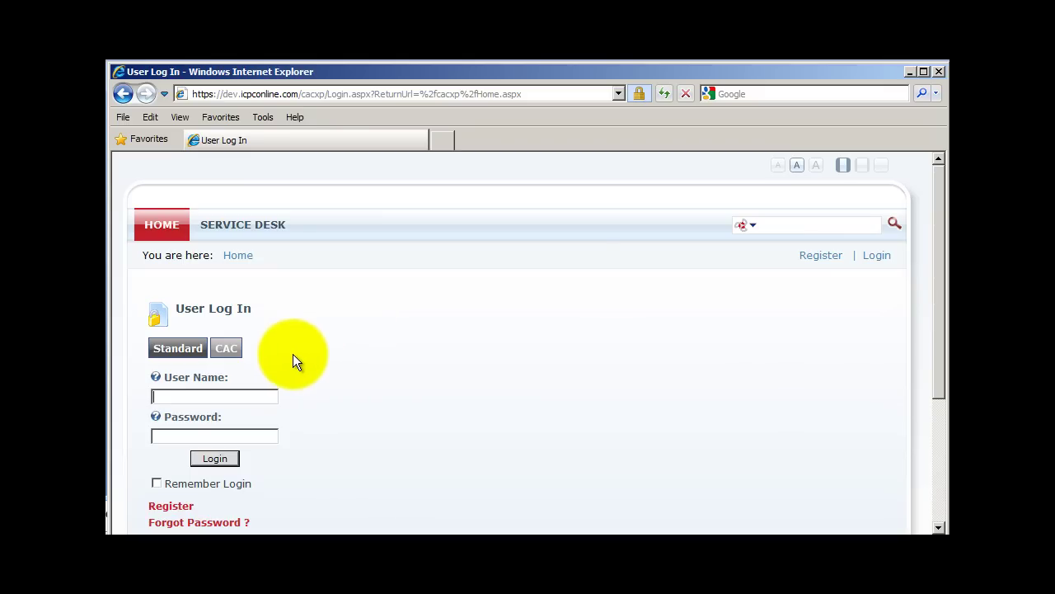
pyautogui.click(225, 349)
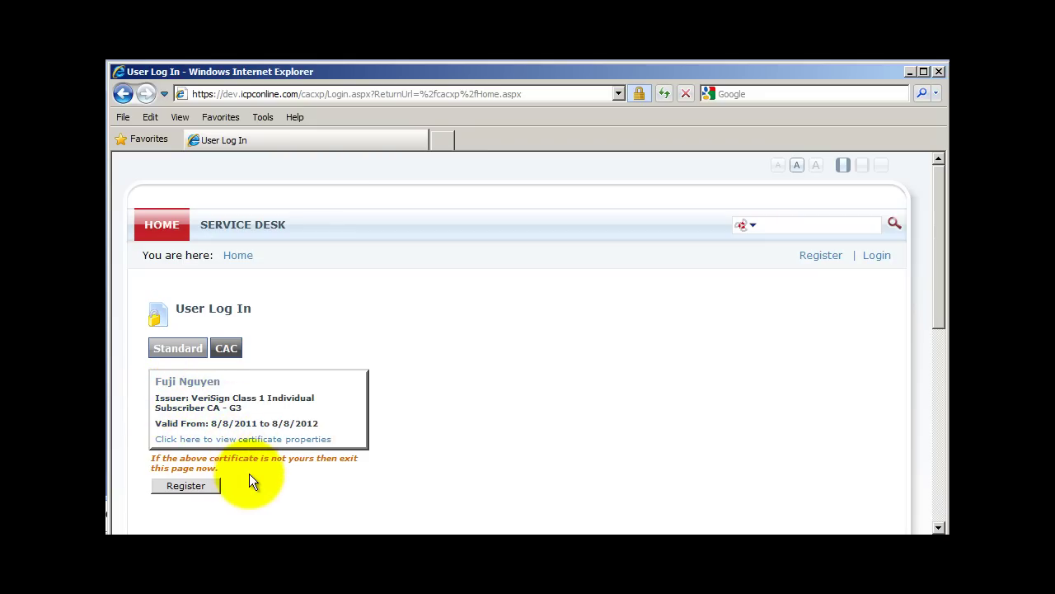
# - Begin registering the certificate and review the Associate with Existing Account and Register a new Account options
pyautogui.click(198, 487)
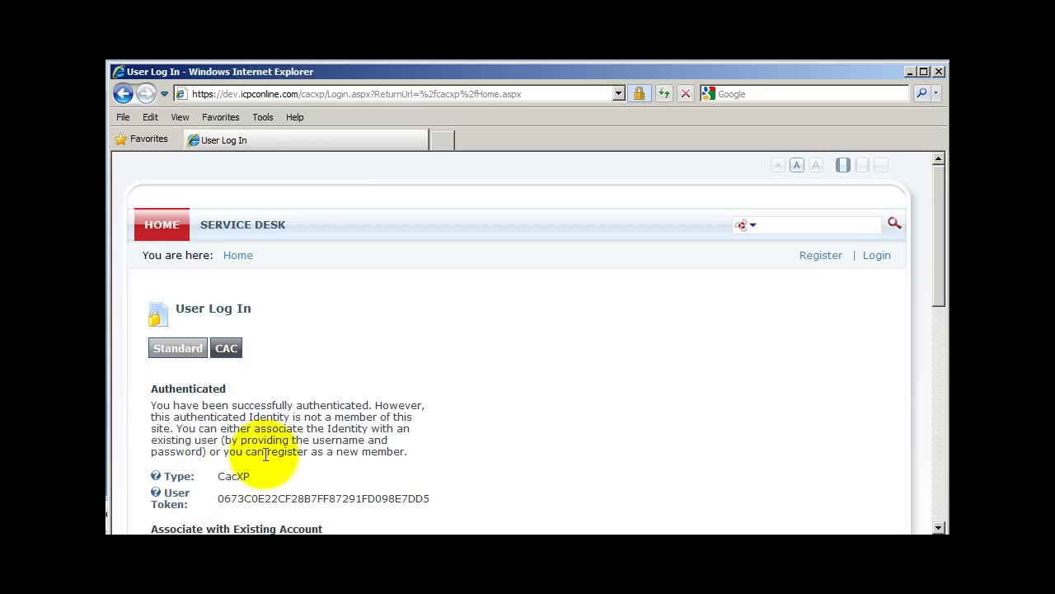
pyautogui.scroll(-3, 265, 454)
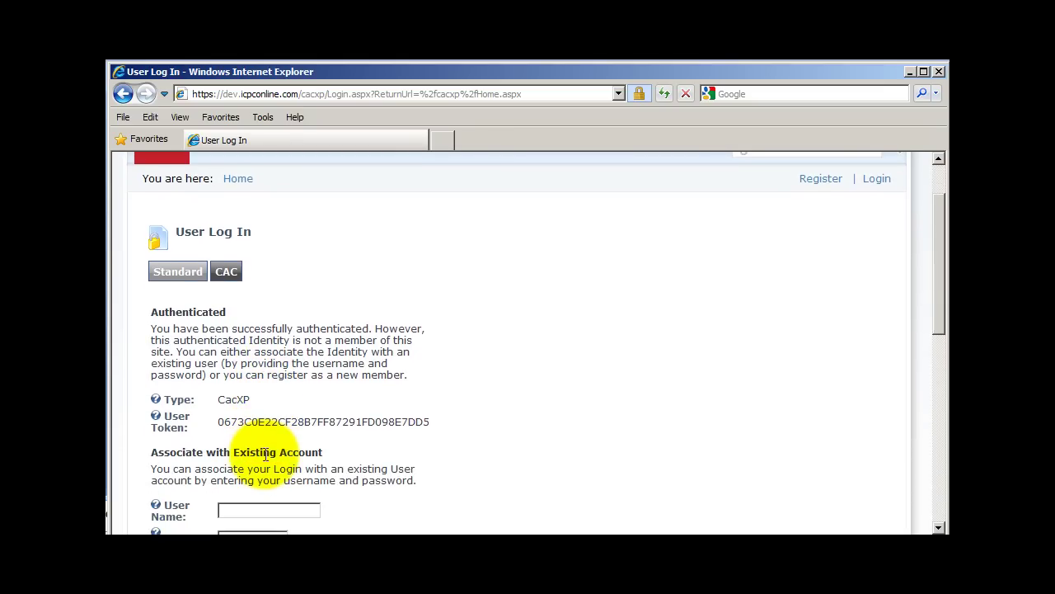
pyautogui.scroll(-1, 266, 455)
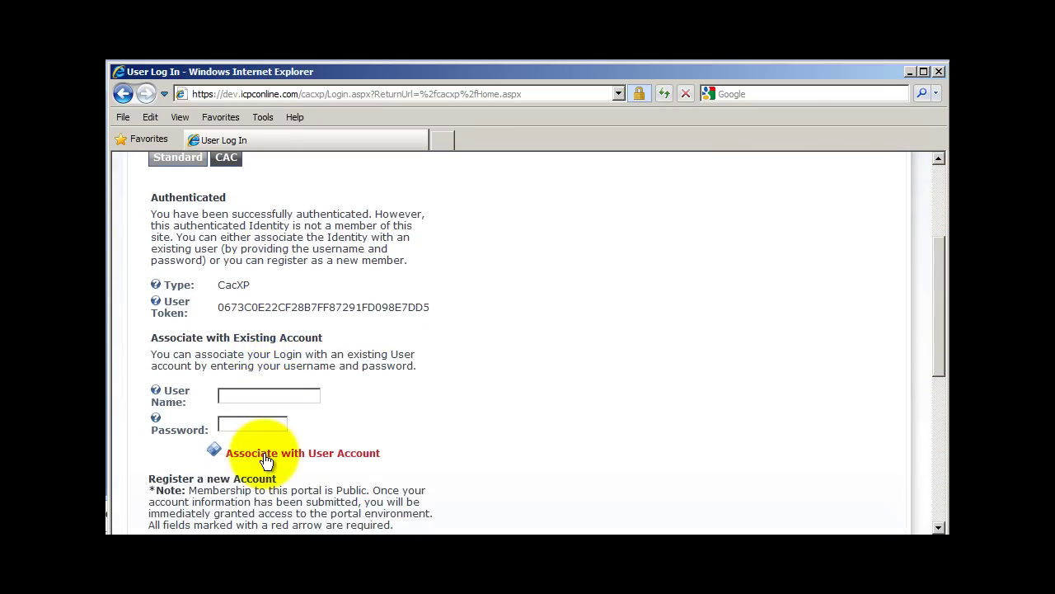
pyautogui.scroll(-1, 266, 458)
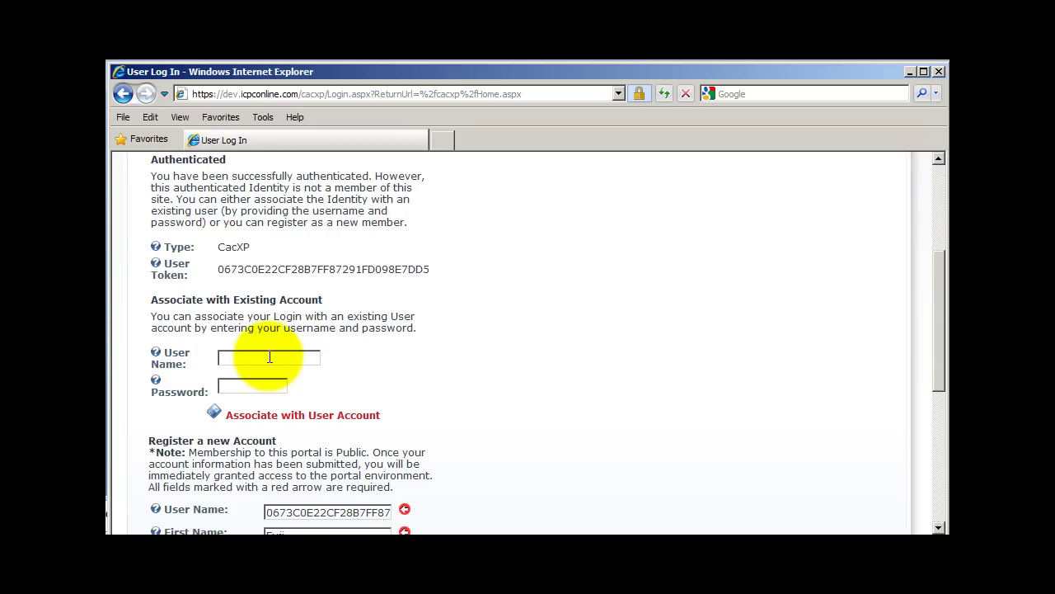
pyautogui.click(259, 385)
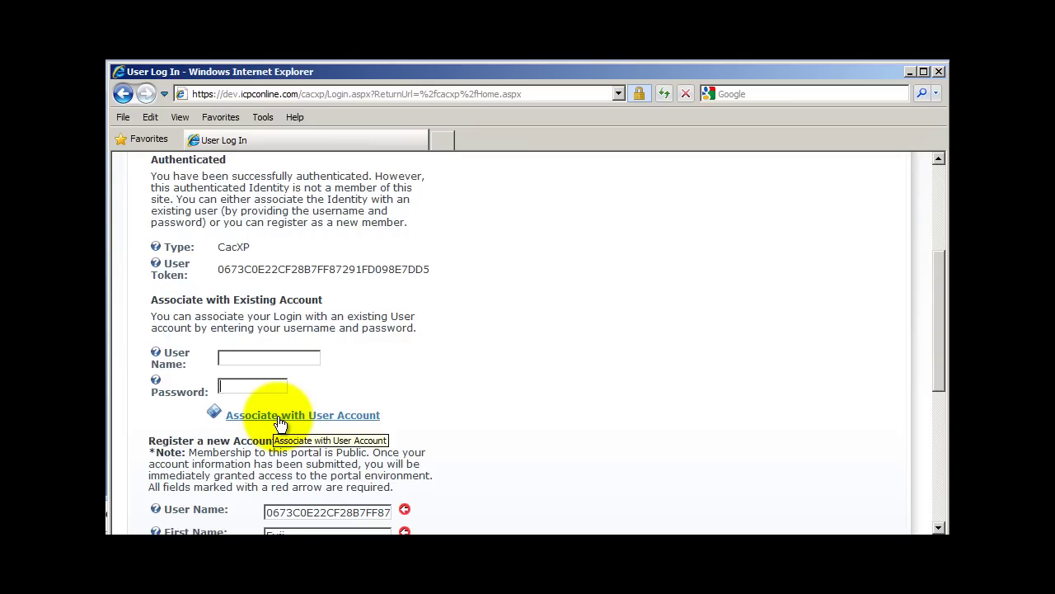
pyautogui.scroll(-1, 280, 423)
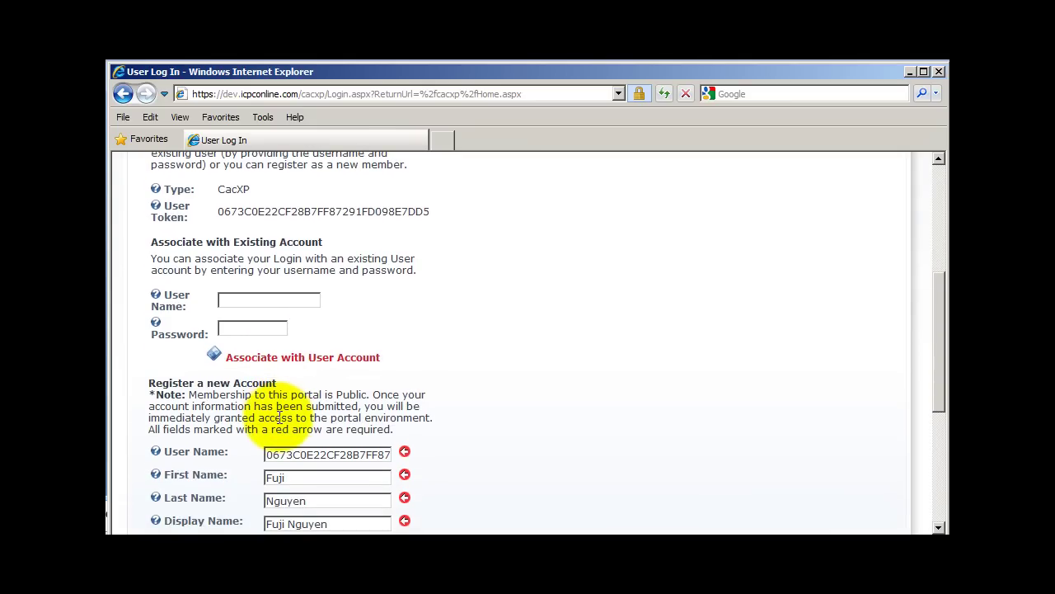
# - Replace the token in the new account's User Name with a short personal username and register
pyautogui.scroll(-2, 279, 417)
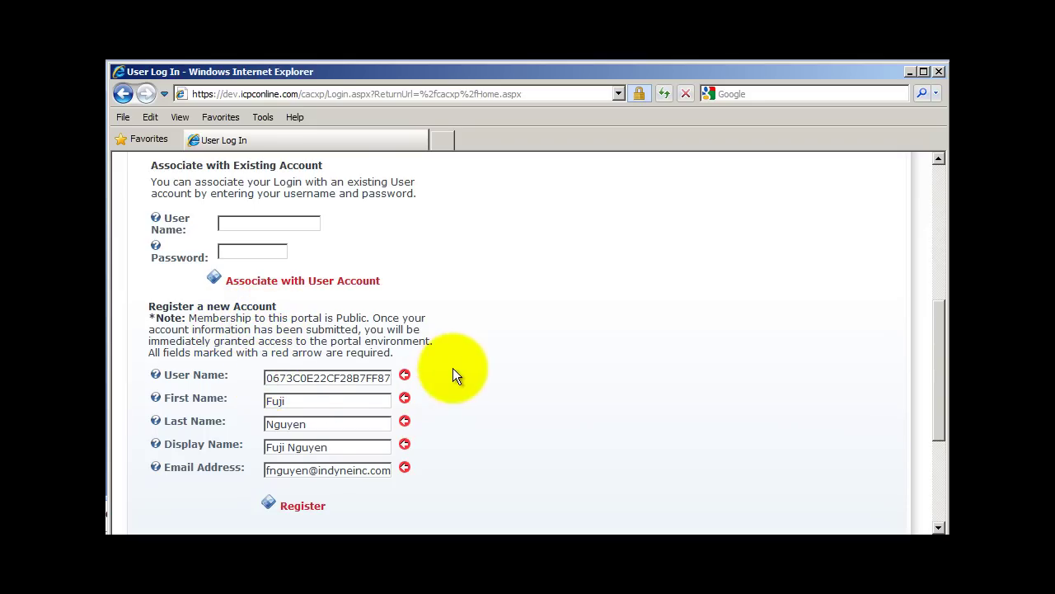
pyautogui.press('Delete')
pyautogui.press('Delete')
pyautogui.press('Delete')
pyautogui.press('Delete')
pyautogui.press('Delete')
pyautogui.press('Delete')
pyautogui.press('Delete')
pyautogui.press('Delete')
pyautogui.press('Delete')
pyautogui.press('Delete')
pyautogui.press('Delete')
pyautogui.press('Delete')
pyautogui.press('Delete')
pyautogui.press('Delete')
pyautogui.press('Delete')
pyautogui.press('Delete')
pyautogui.press('Delete')
pyautogui.press('Delete')
pyautogui.press('Delete')
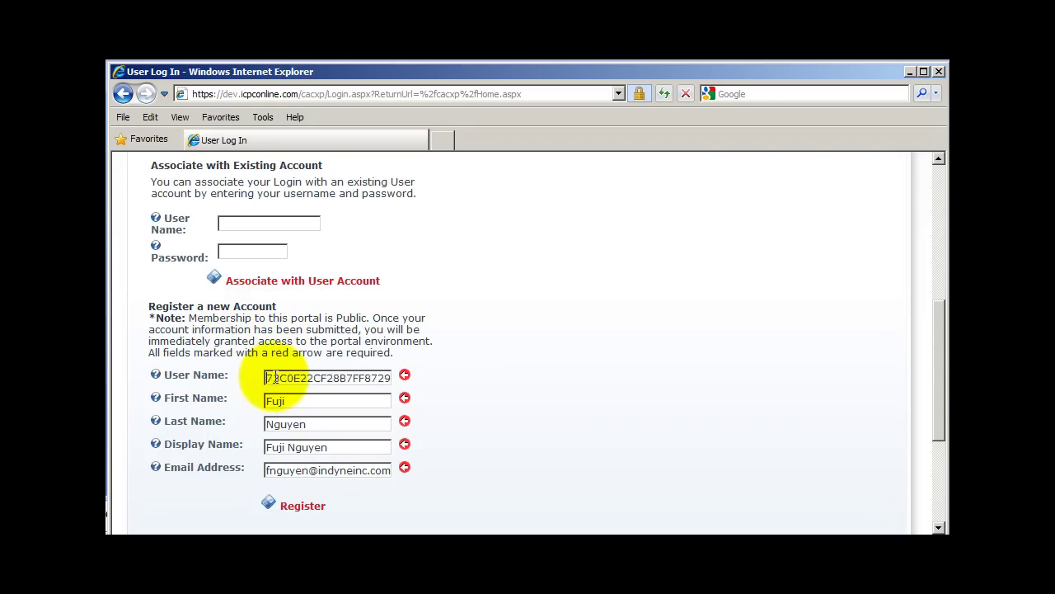
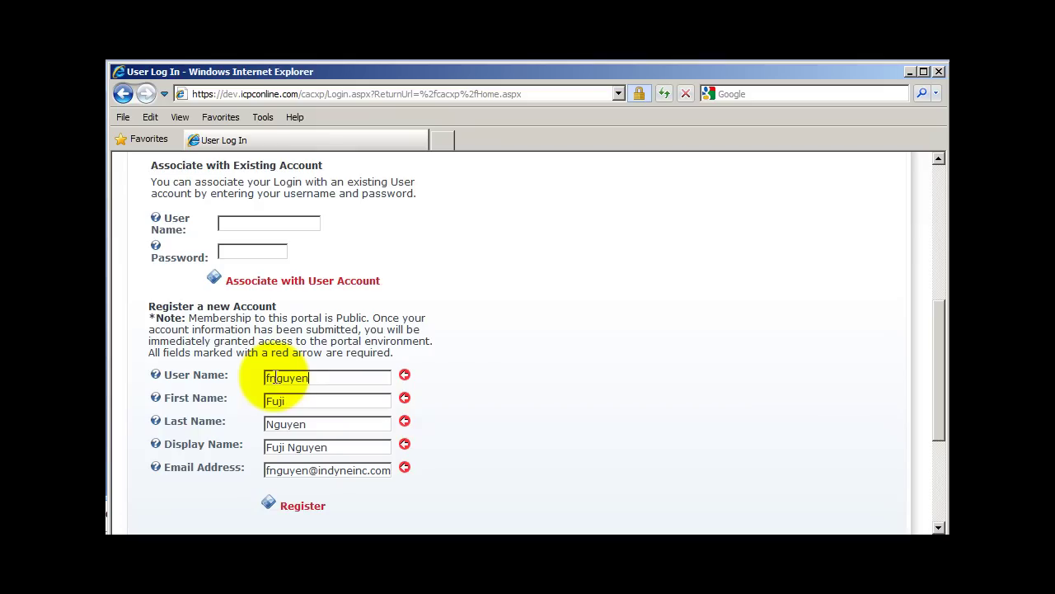
pyautogui.click(305, 508)
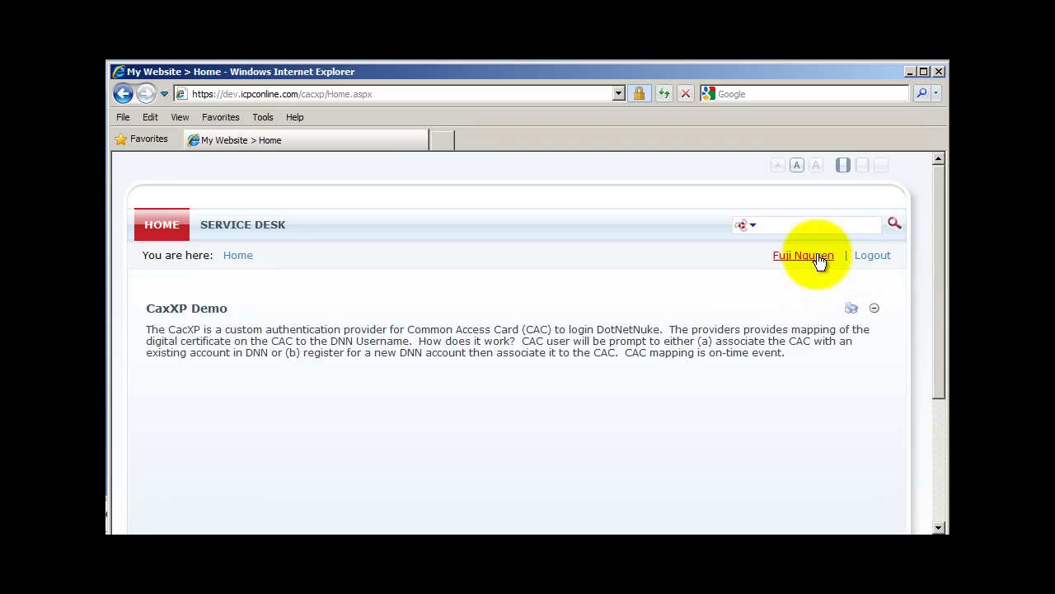
# - Log out of the new account and close the Internet Explorer window
pyautogui.click(863, 256)
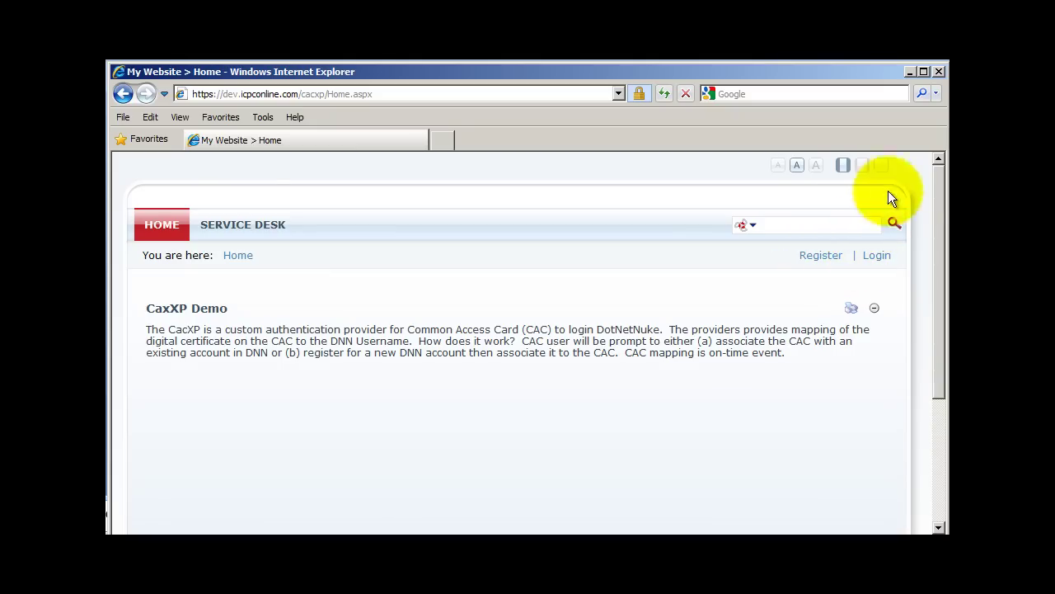
pyautogui.click(939, 72)
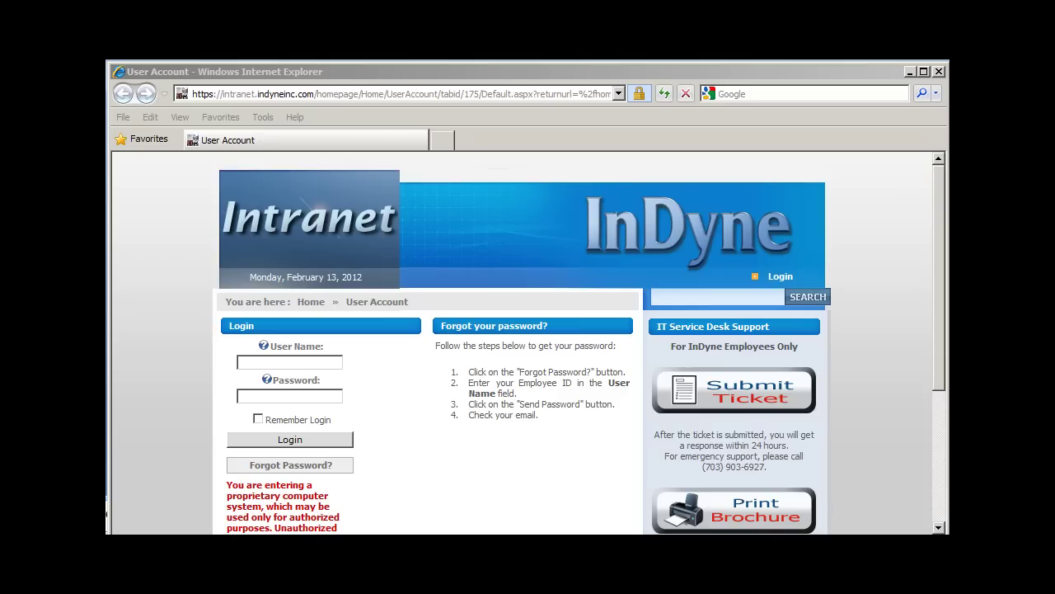
# - Reload the cacxp Home.aspx demo with the card certificate and bring up CAC sign-in on User Log In
pyautogui.click(332, 96)
pyautogui.write('https://dev.icpconline.com/cacxp/Home.aspx')
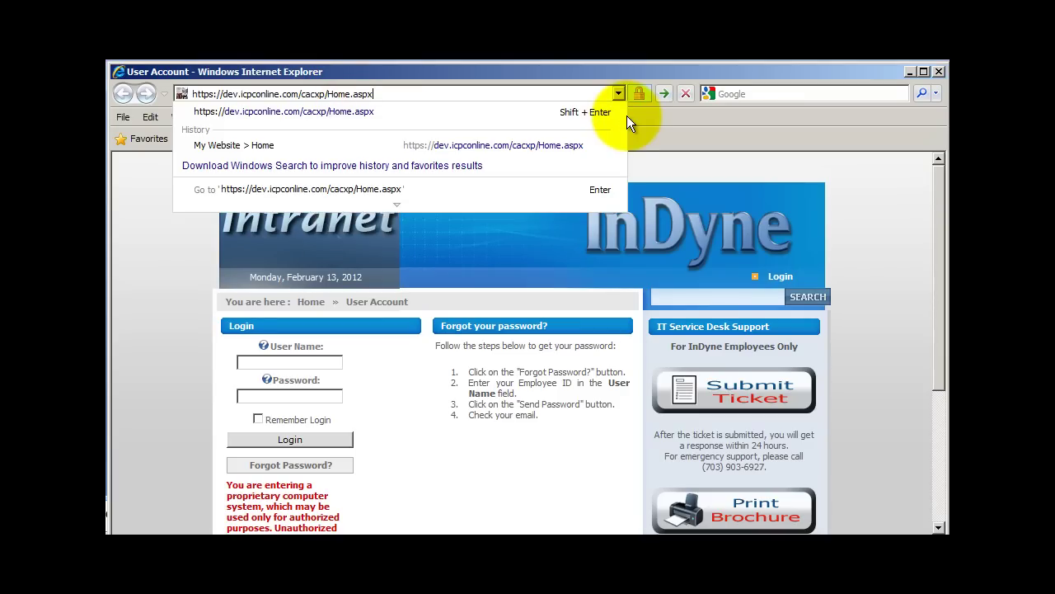
pyautogui.press('Return')
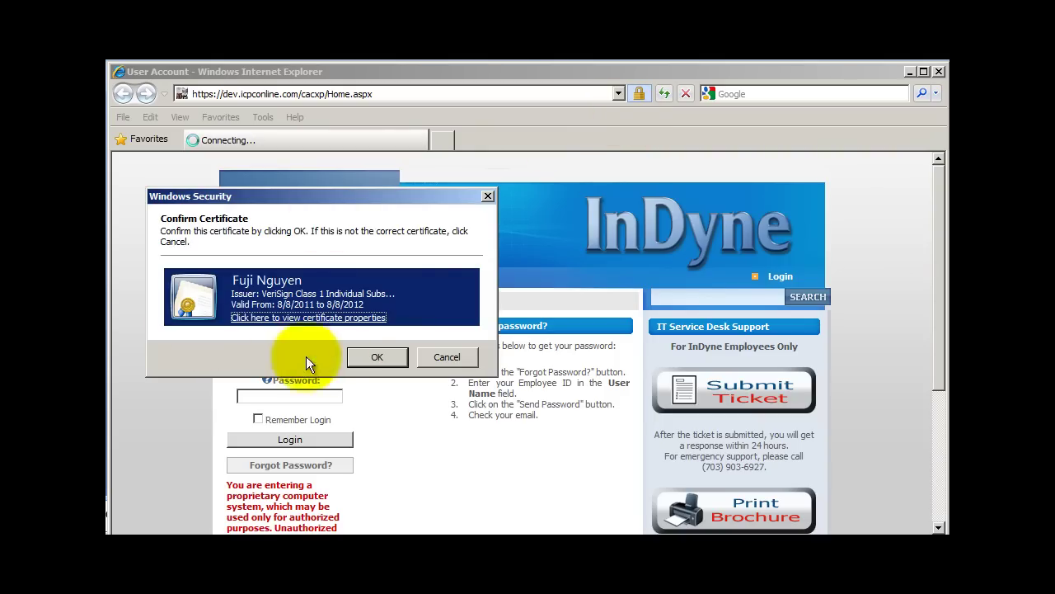
pyautogui.click(376, 357)
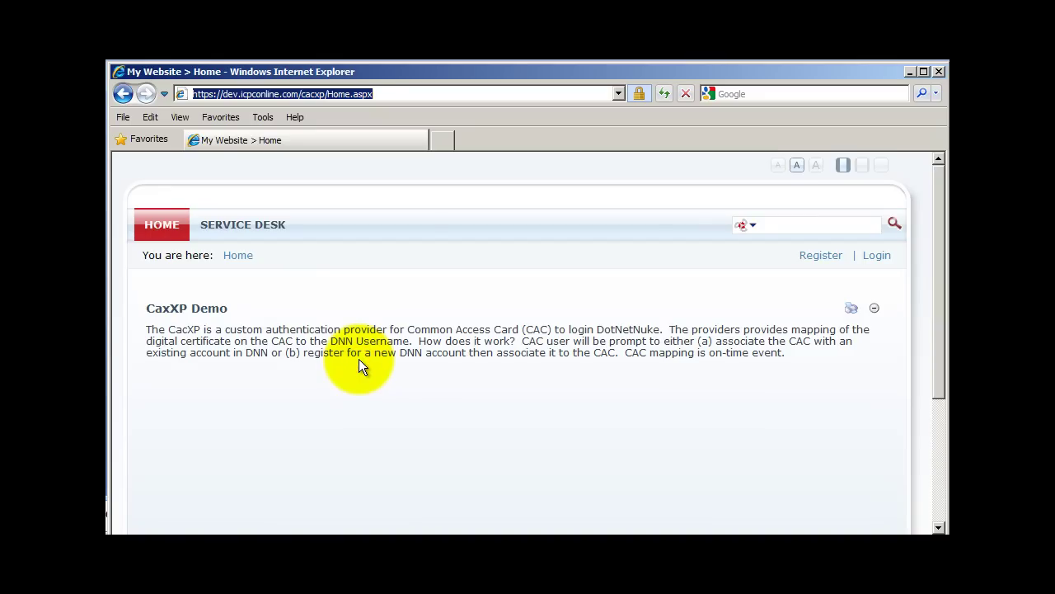
pyautogui.click(881, 257)
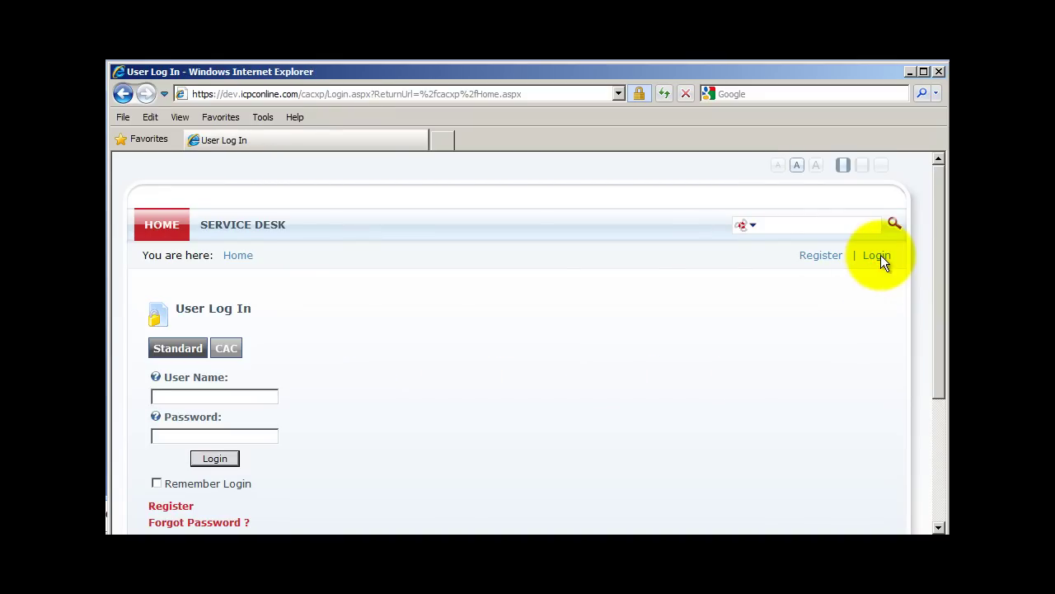
pyautogui.click(225, 350)
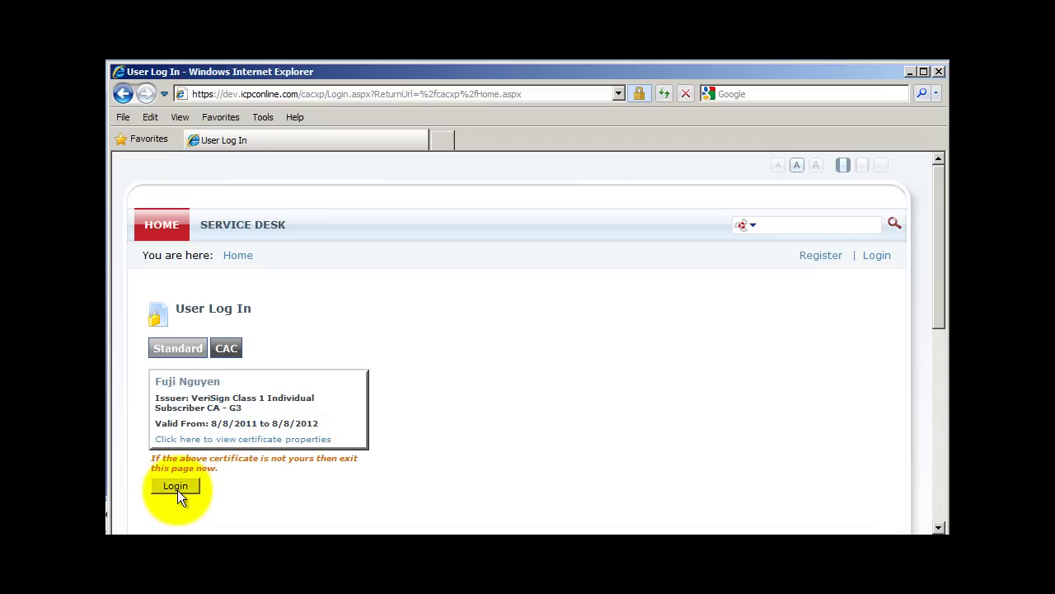
pyautogui.click(176, 486)
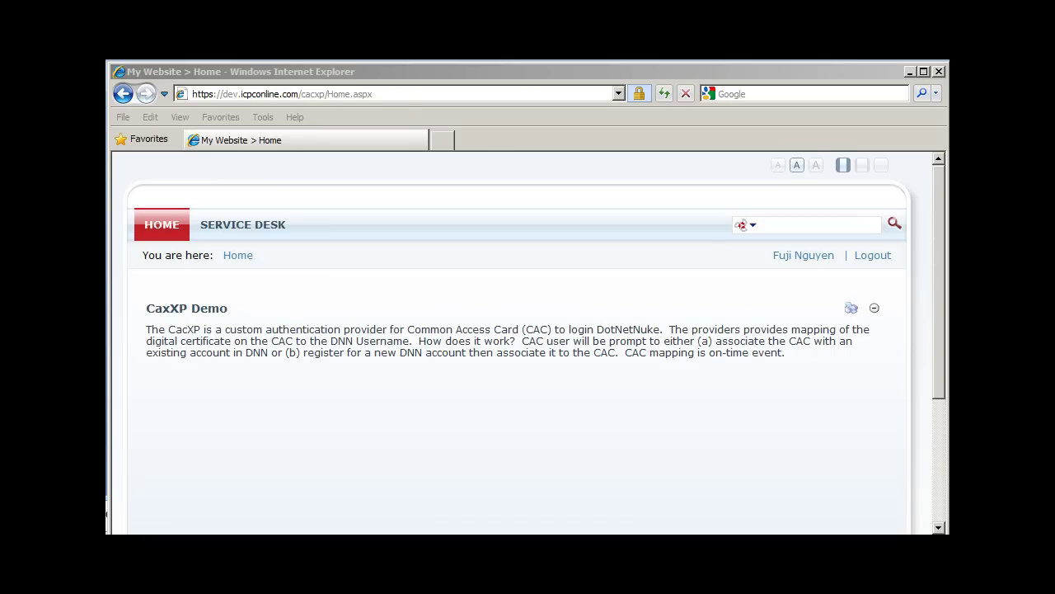
pyautogui.click(286, 94)
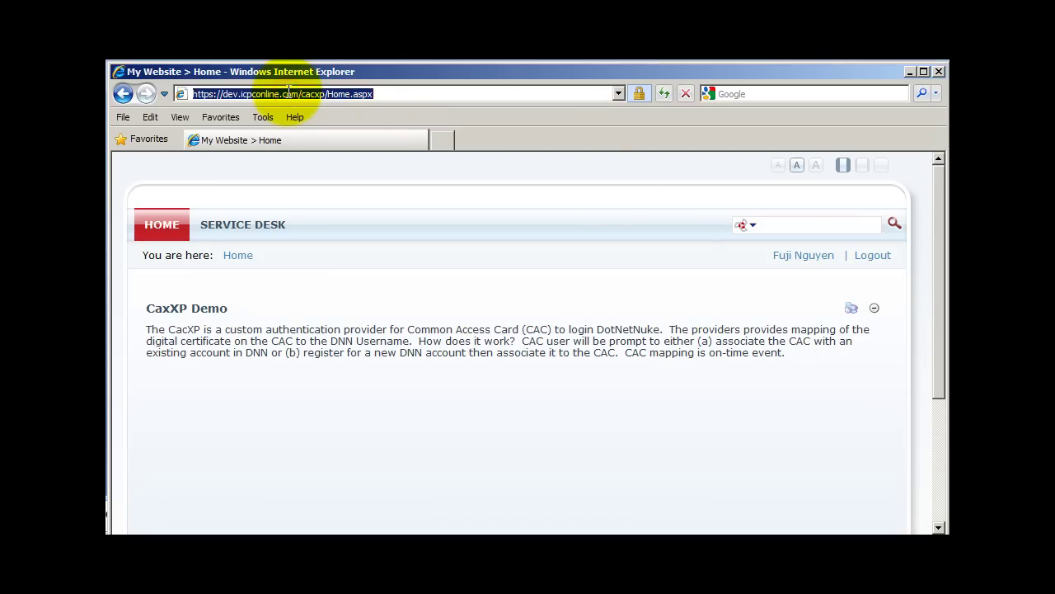
pyautogui.write('http://opensource.indyneinc.com')
pyautogui.press('Return')
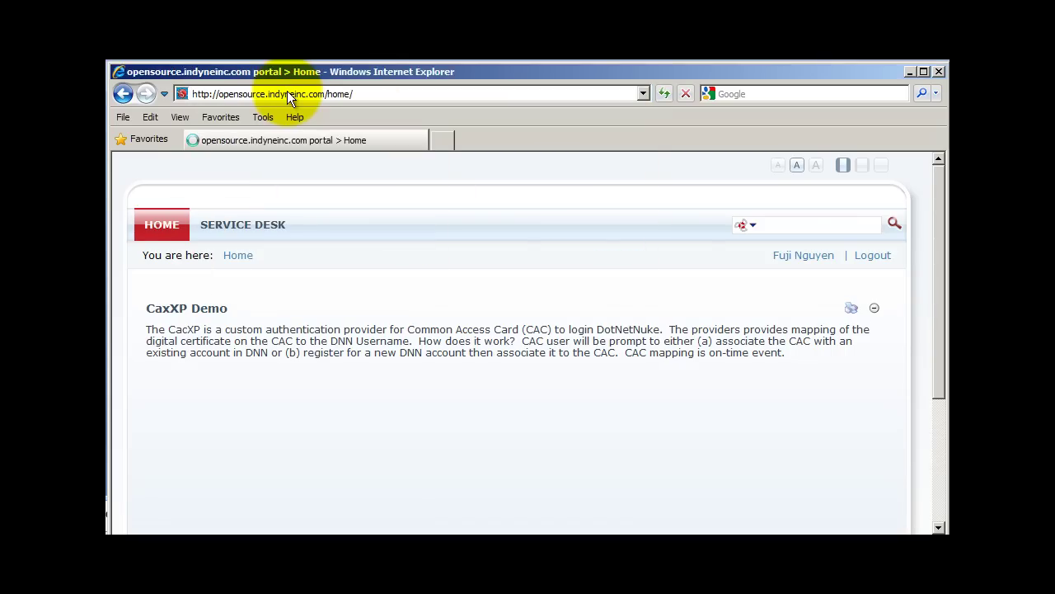